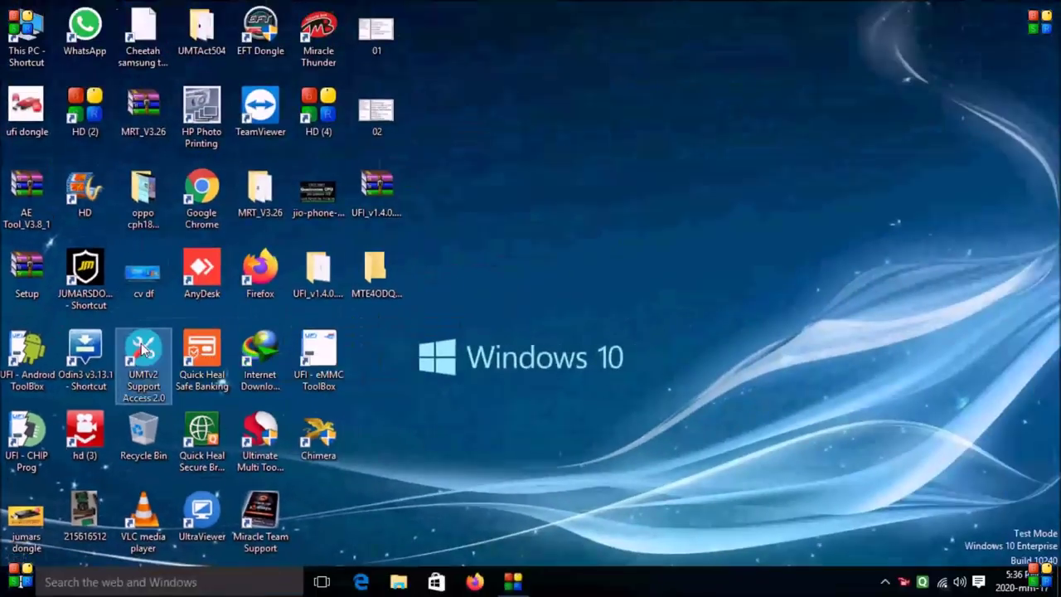
Launch UMTv2 Support Access 2.0 from its desktop shortcut.
right_click(142, 349)
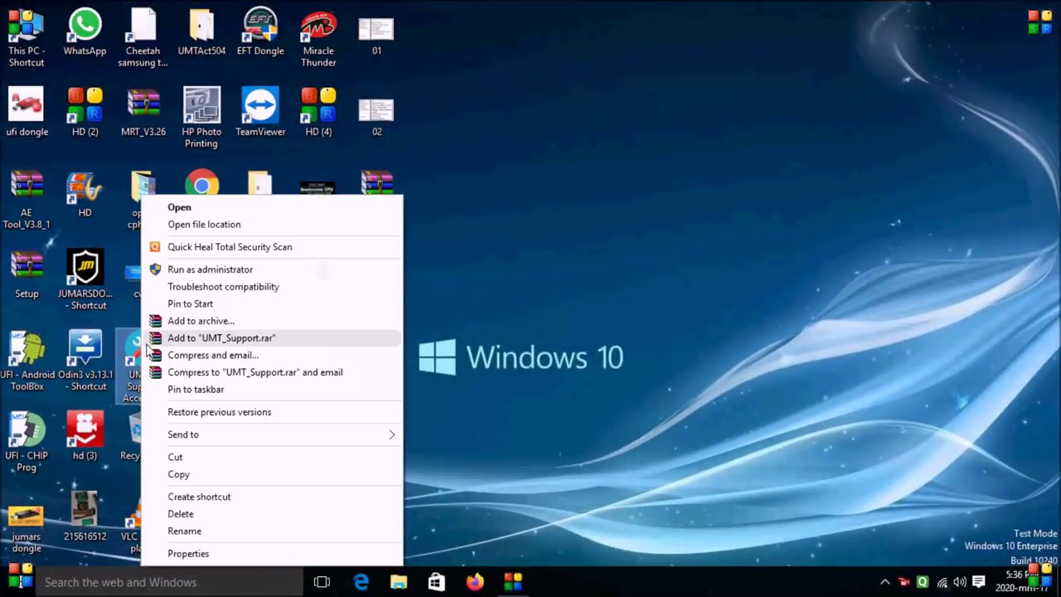
left_click(198, 211)
left_click(851, 166)
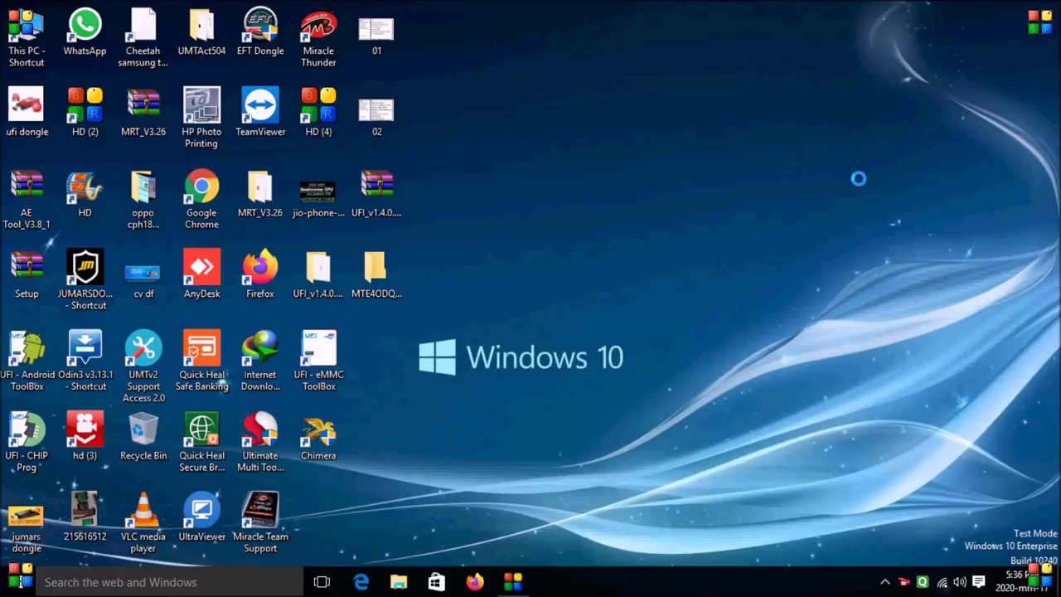
right_click(859, 179)
left_click(861, 172)
right_click(666, 189)
left_click(718, 238)
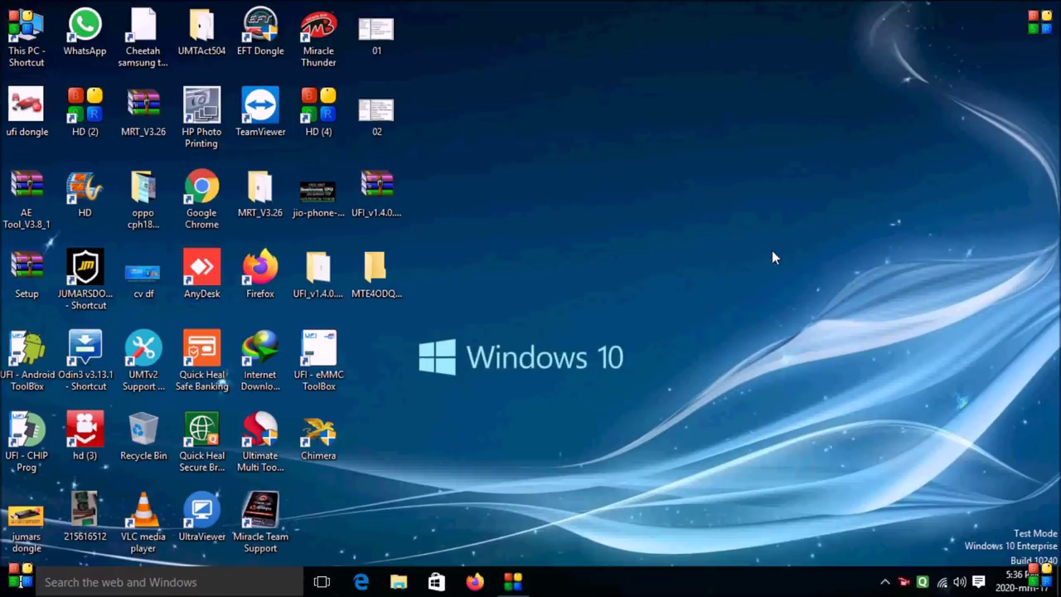
right_click(728, 200)
left_click(785, 244)
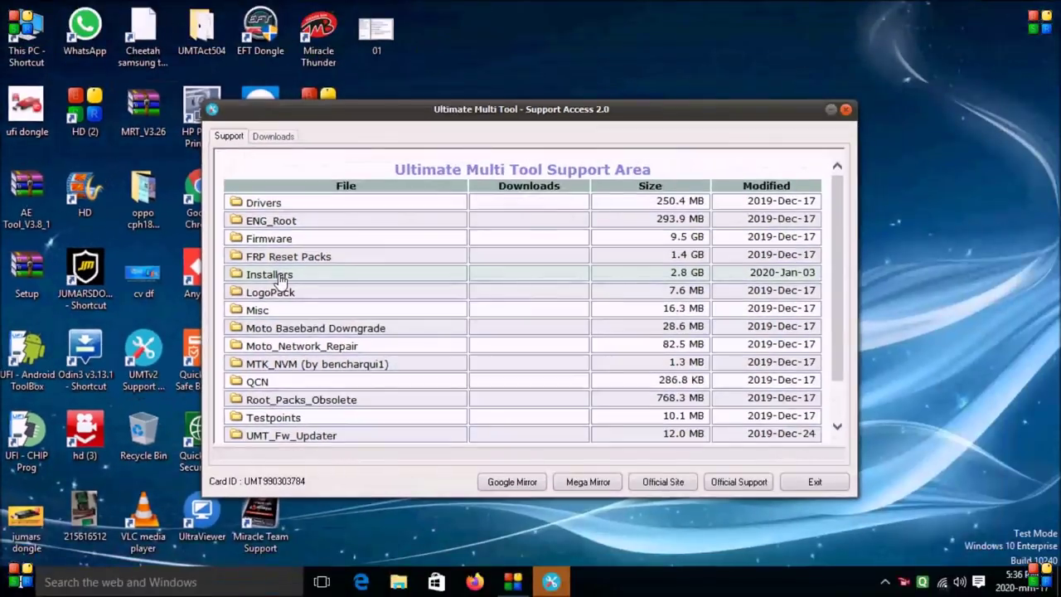
Queue UMTv2_UMTPro_UltimateEMMC_v0.1_Setup.exe from the Installers folder of the support area and start its download.
left_click(280, 282)
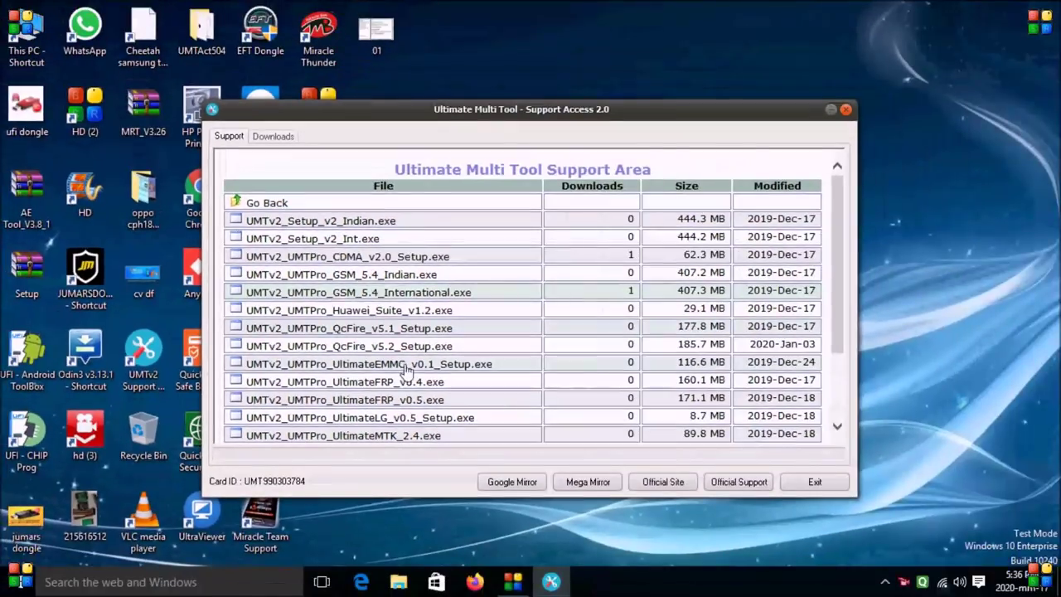
scroll(419, 363, "down", 1)
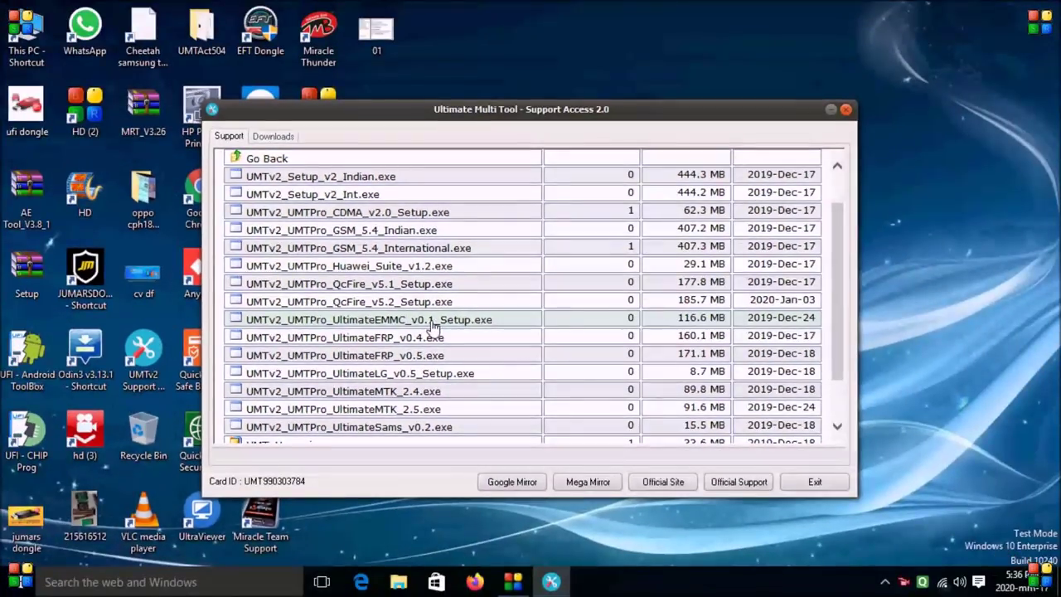
double_click(547, 305)
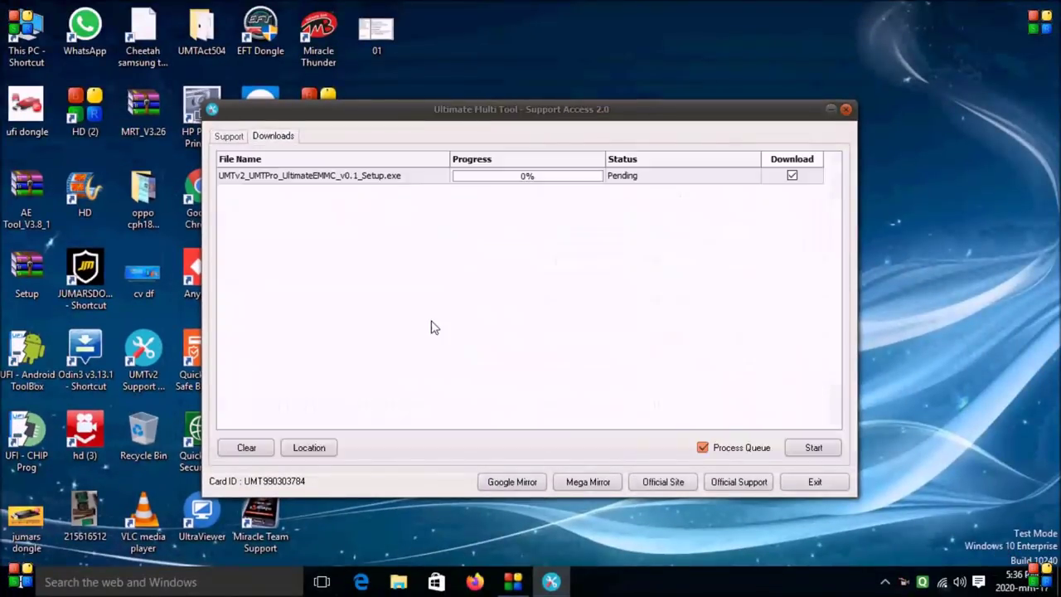
left_click(634, 349)
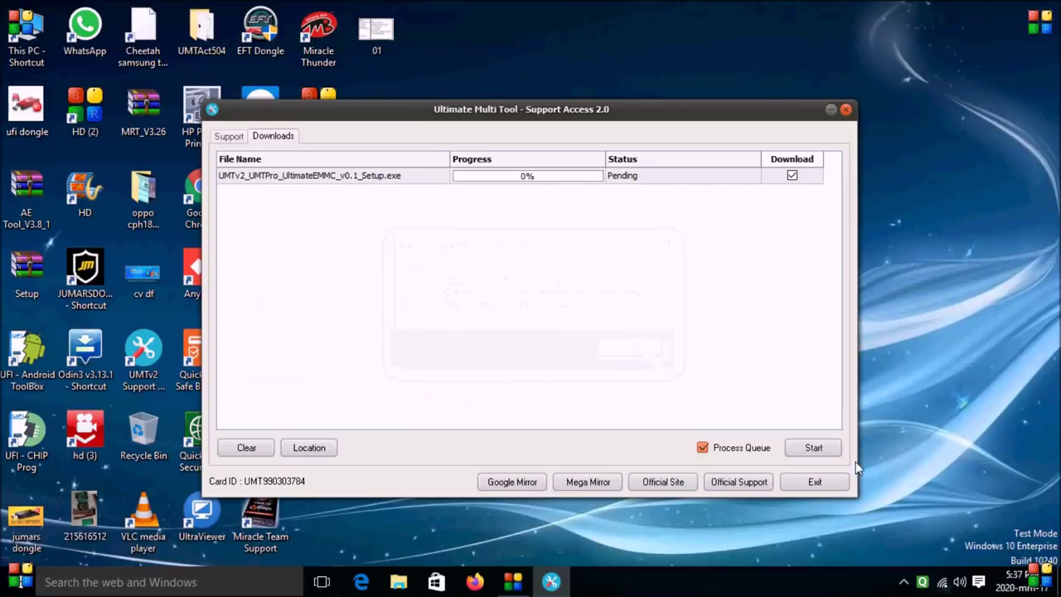
left_click(814, 448)
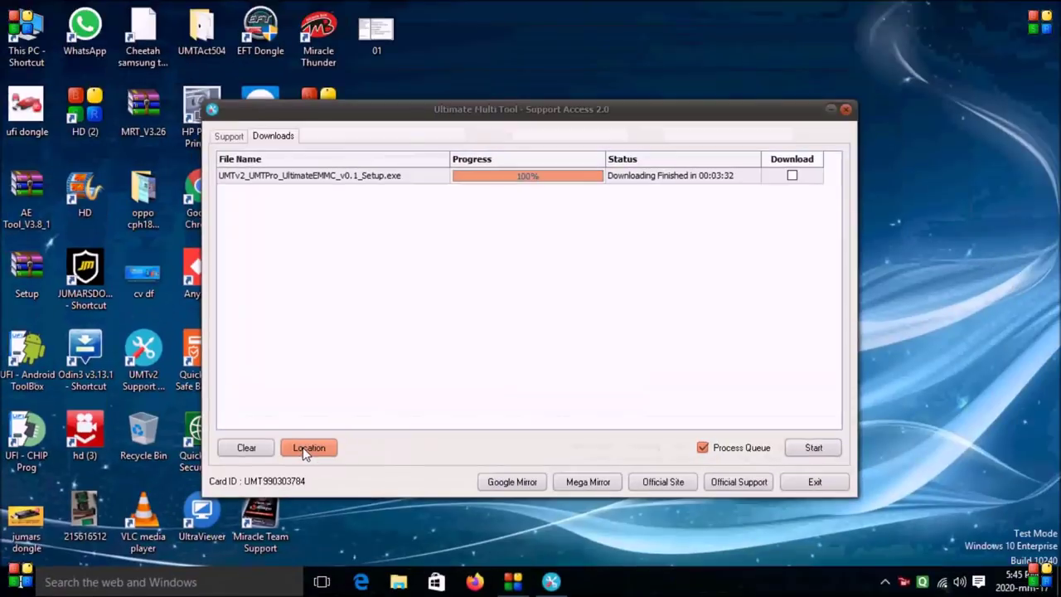
Open the download location and run the UMTv2_UMTPro_UltimateEMMC_v0.1_Setup installer.
left_click(303, 447)
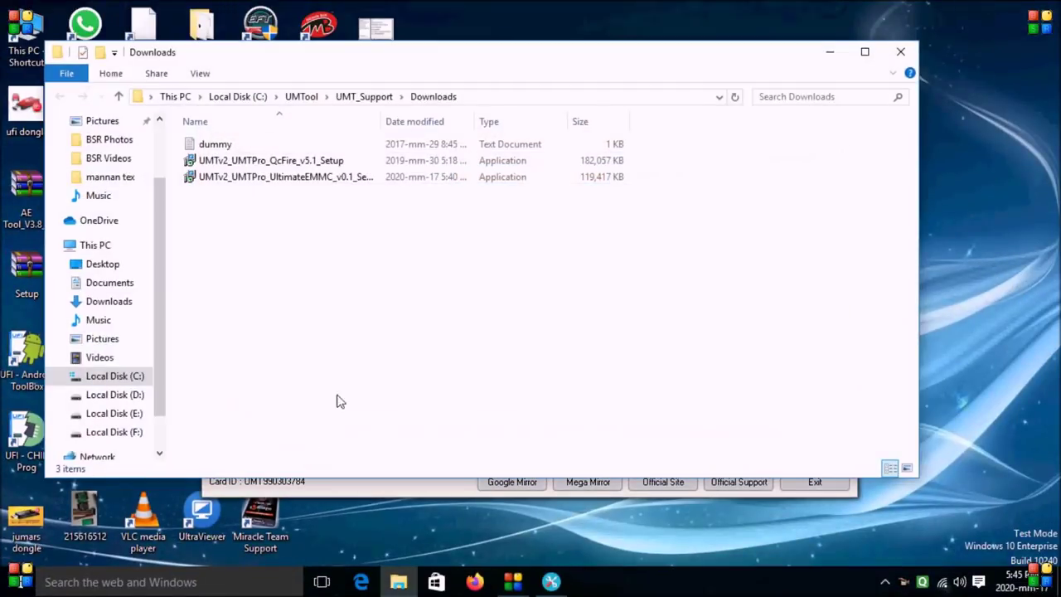
left_click(262, 163)
left_click(265, 179)
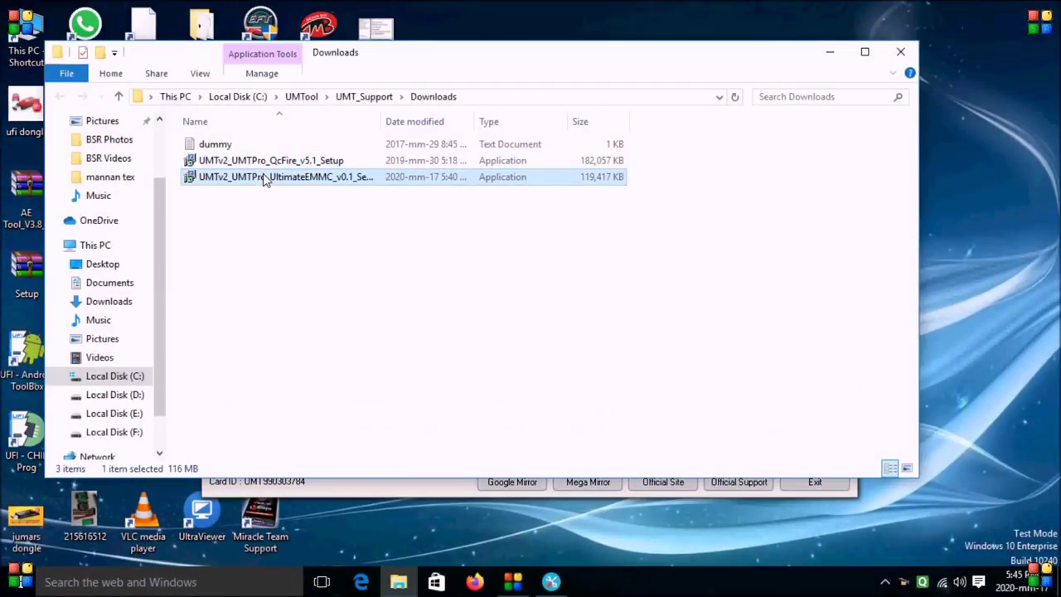
right_click(266, 179)
left_click(295, 183)
Accept the license agreement and install the UltimateEMMC Tool with desktop and Quick Launch shortcuts.
left_click(403, 369)
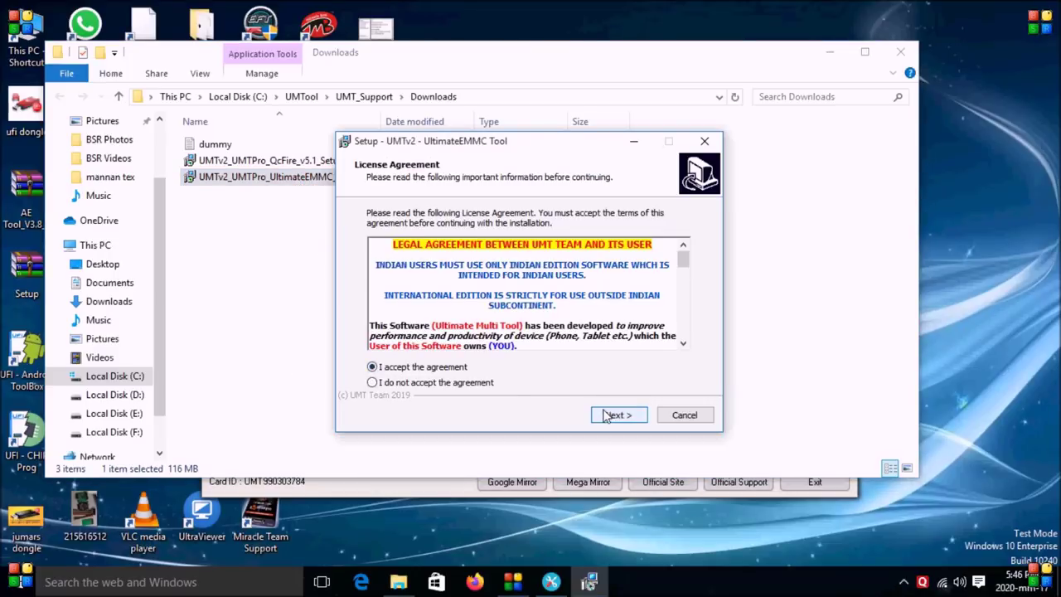
left_click(608, 417)
left_click(606, 416)
left_click(613, 417)
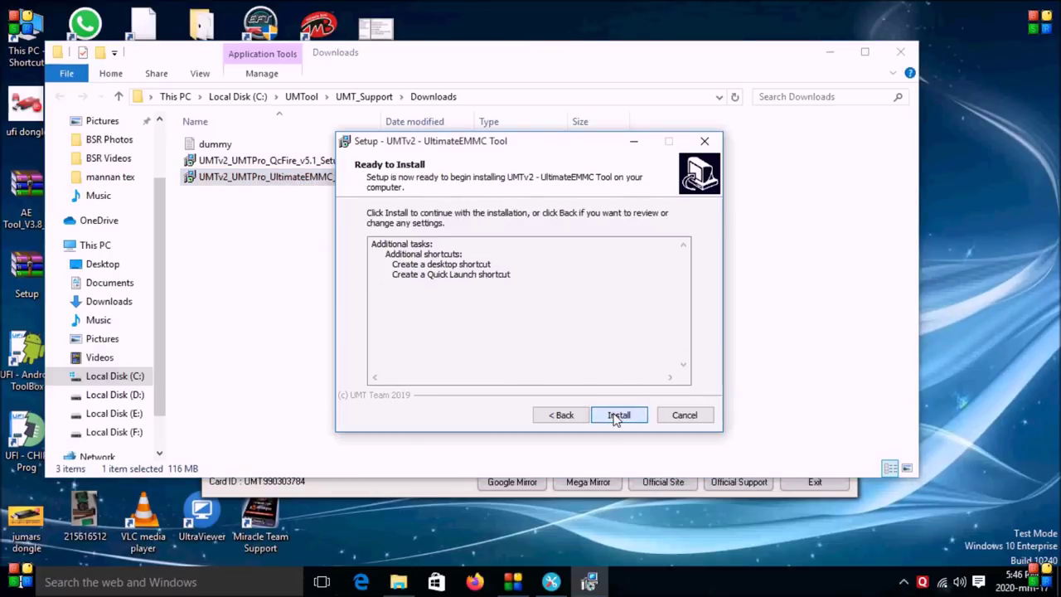
left_click(616, 417)
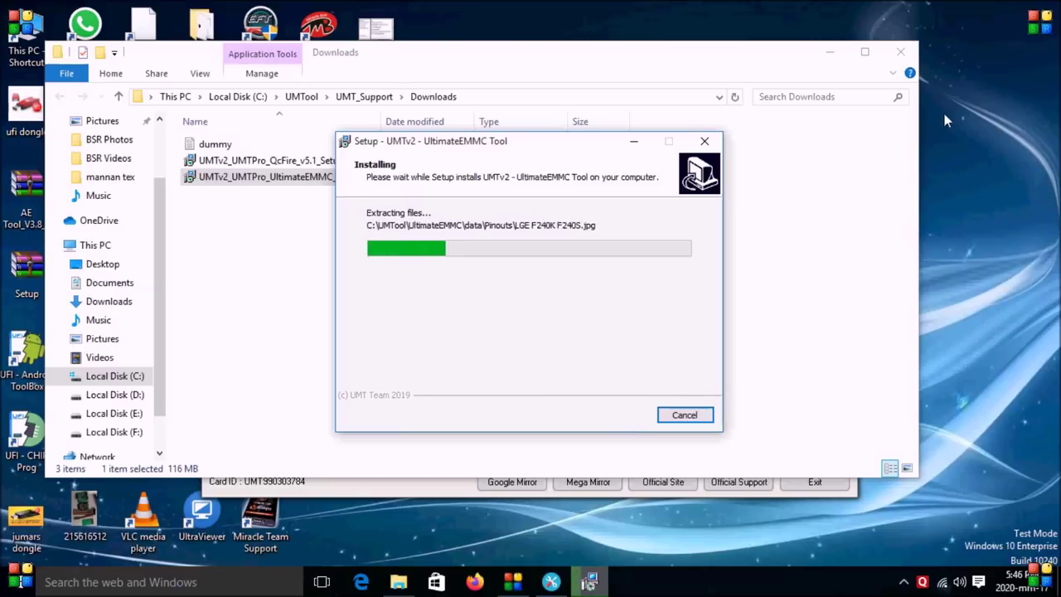
Finish the UltimateEMMC setup wizard and close the Downloads folder and Support Access windows.
left_click(901, 52)
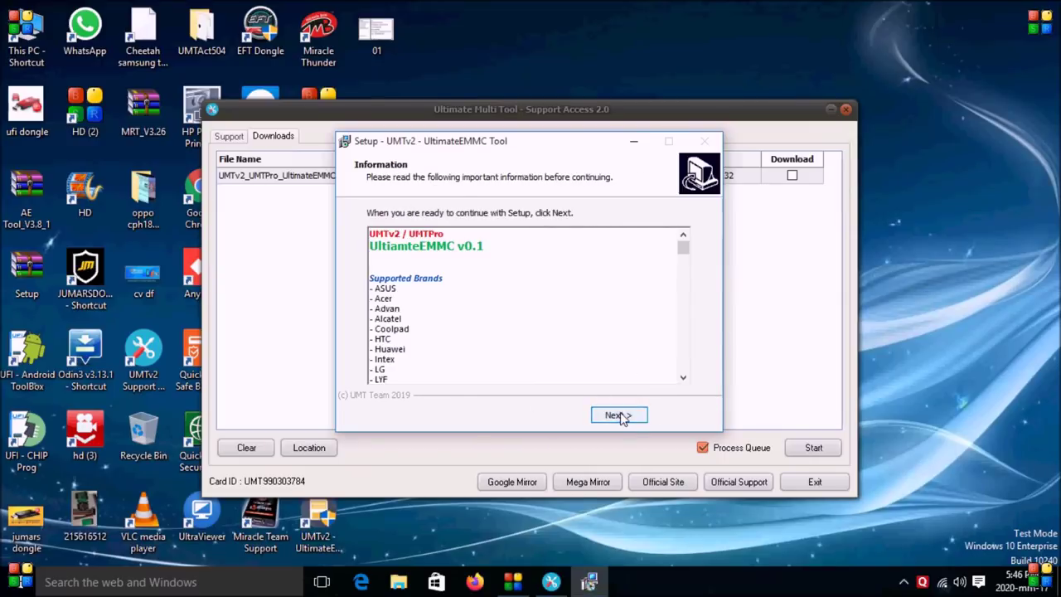
left_click(615, 415)
left_click(609, 415)
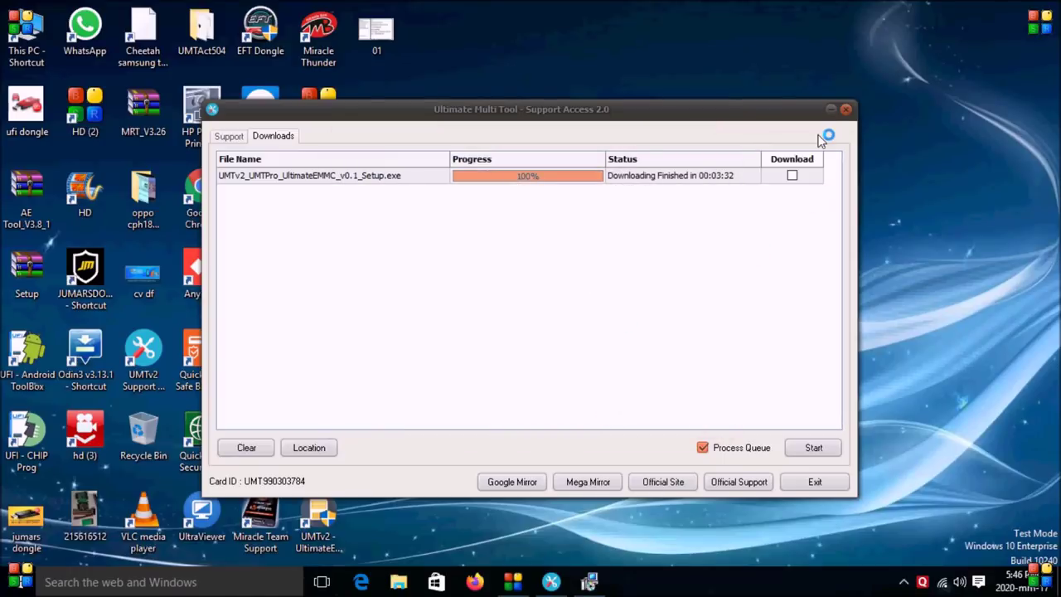
left_click(846, 109)
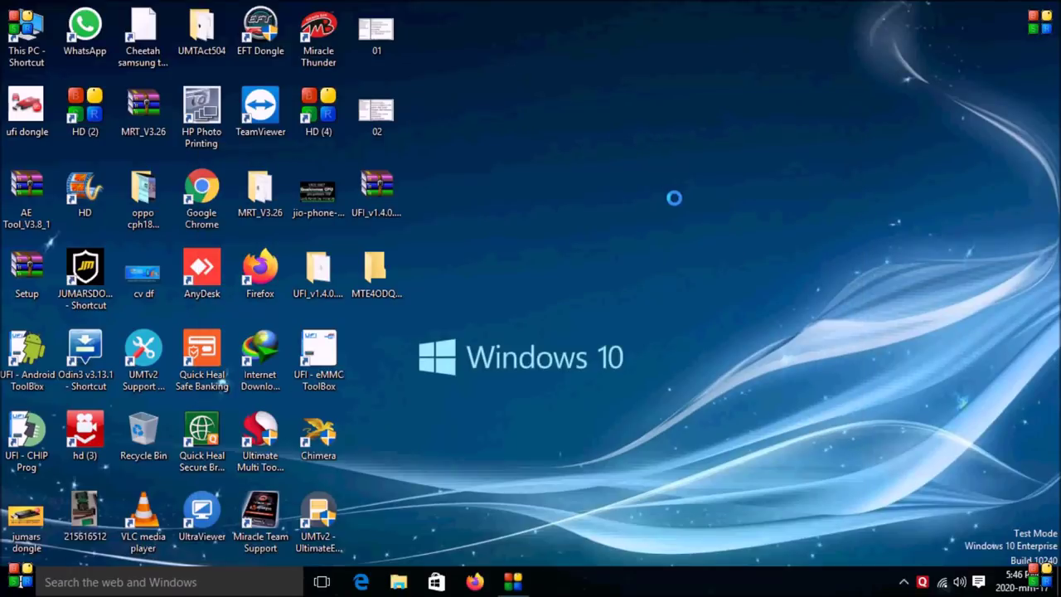
right_click(633, 138)
left_click(679, 185)
right_click(678, 183)
left_click(717, 235)
right_click(707, 215)
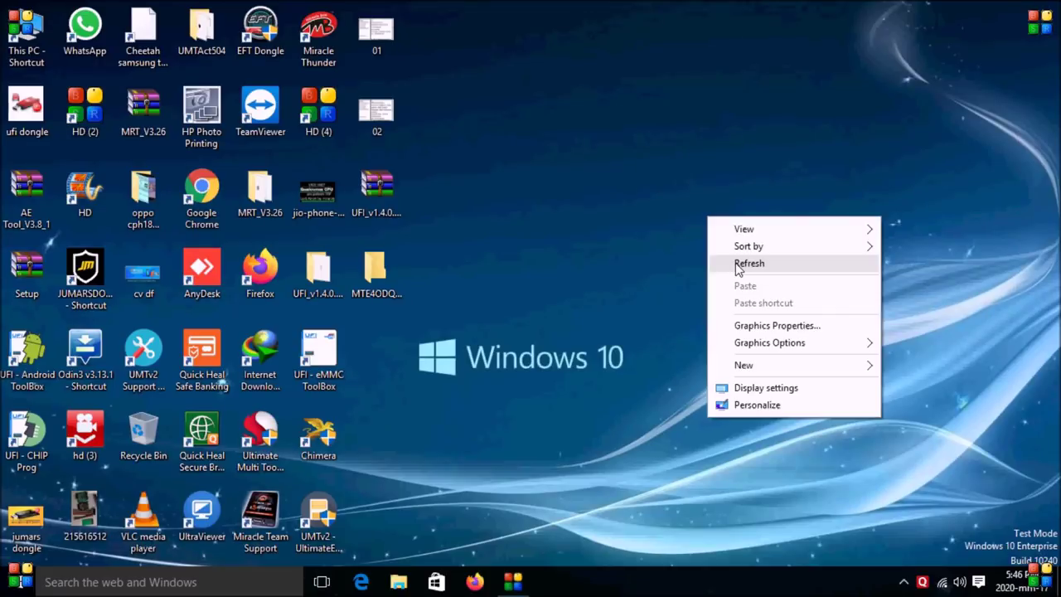
left_click(738, 263)
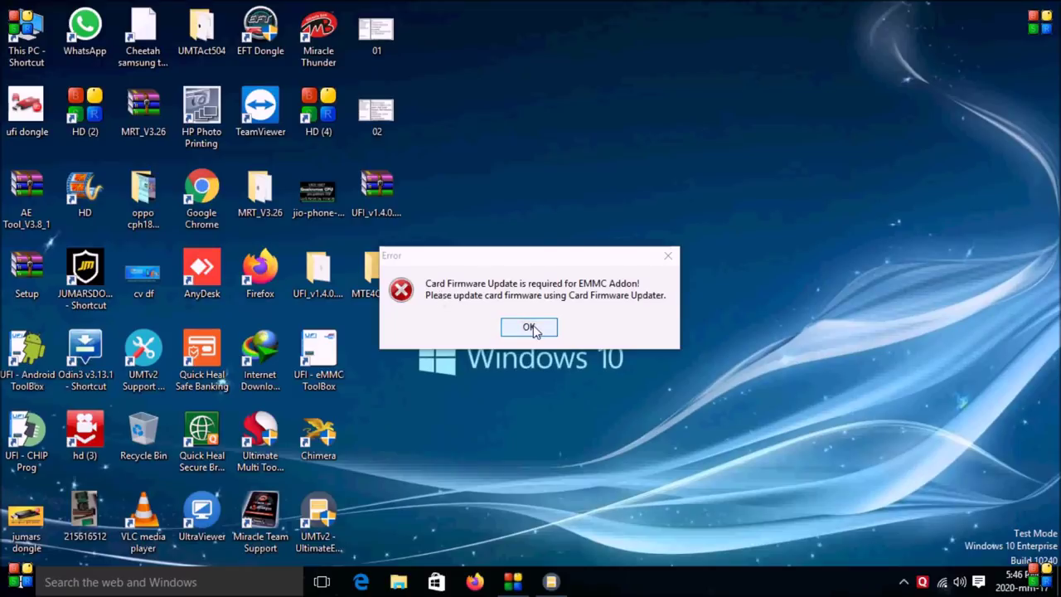
Dismiss the card firmware error dialog and relaunch UMTv2 Support Access 2.0 from the desktop.
left_click(449, 287)
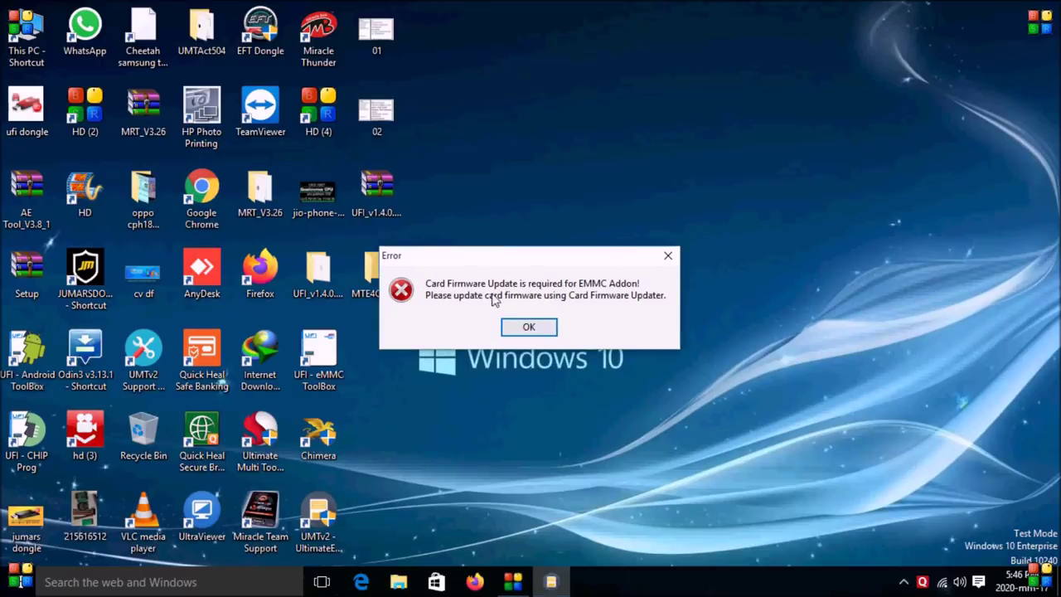
left_click(528, 329)
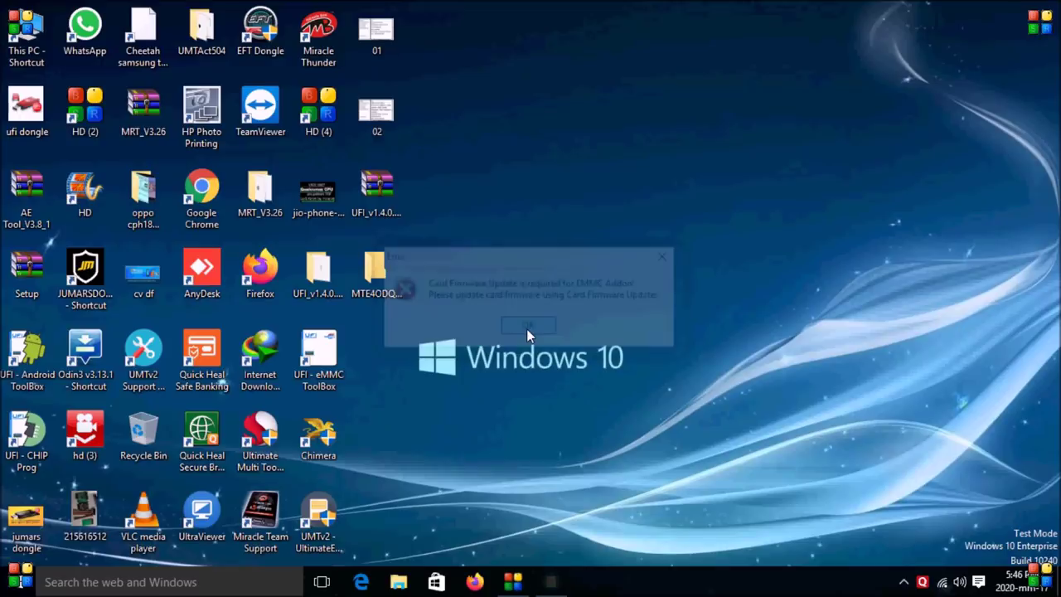
left_click(160, 365)
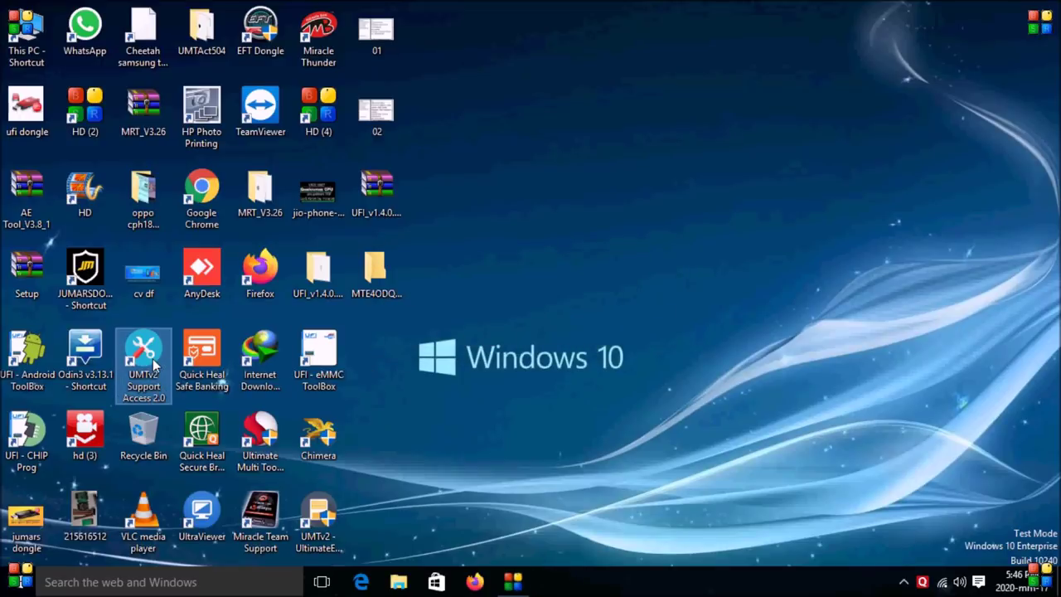
right_click(153, 365)
left_click(213, 209)
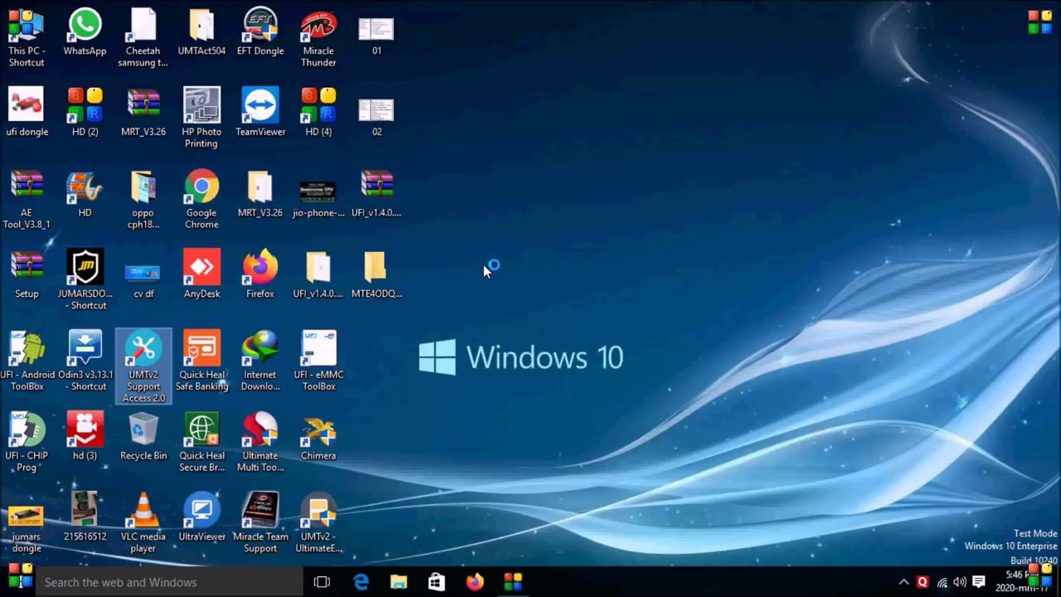
right_click(509, 240)
left_click(543, 286)
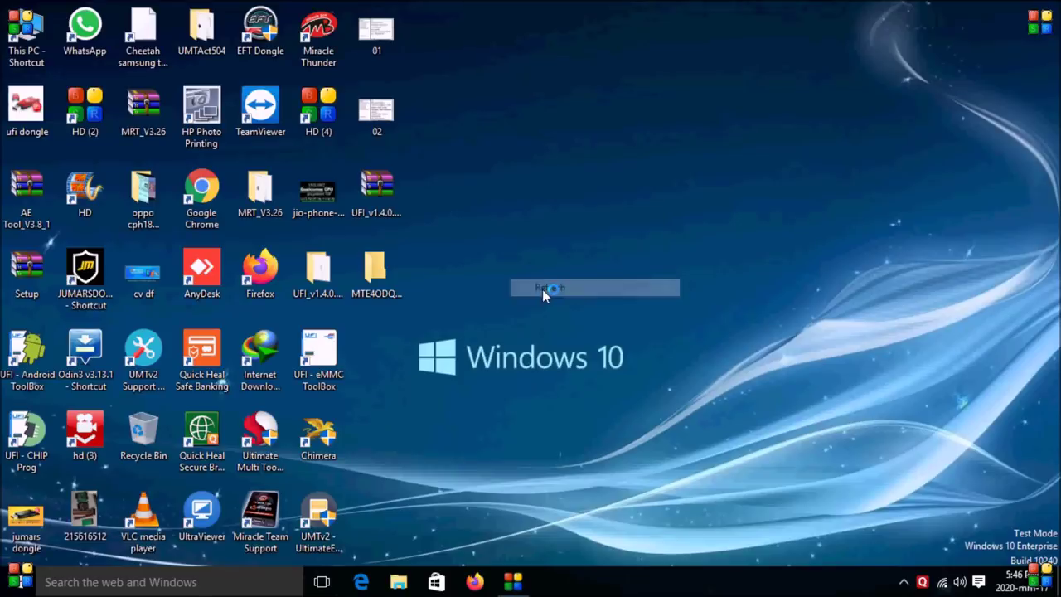
right_click(542, 275)
left_click(570, 319)
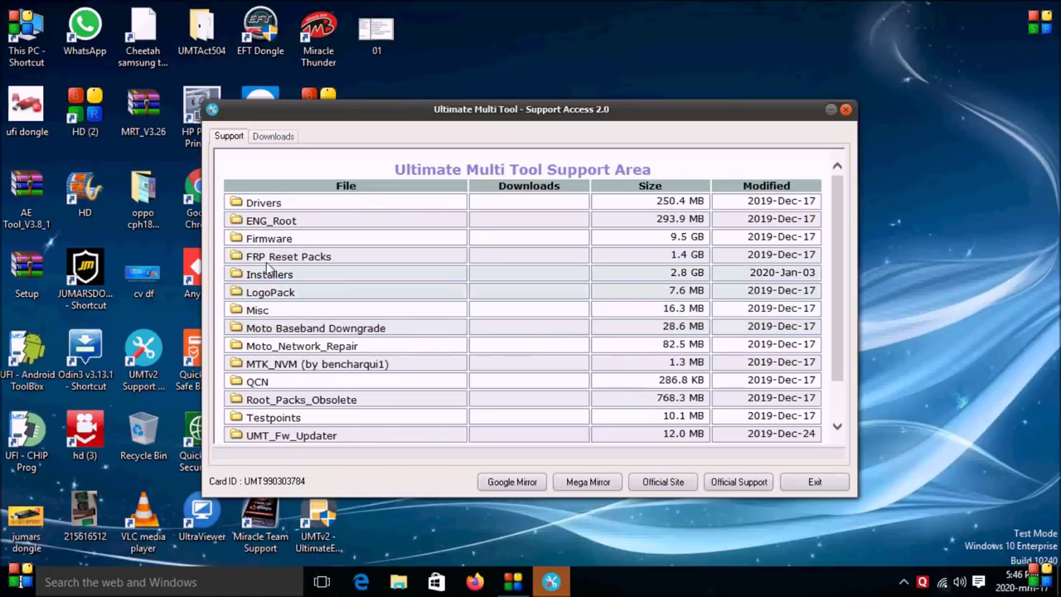
Look through the files in the support area's Installers folder.
double_click(262, 276)
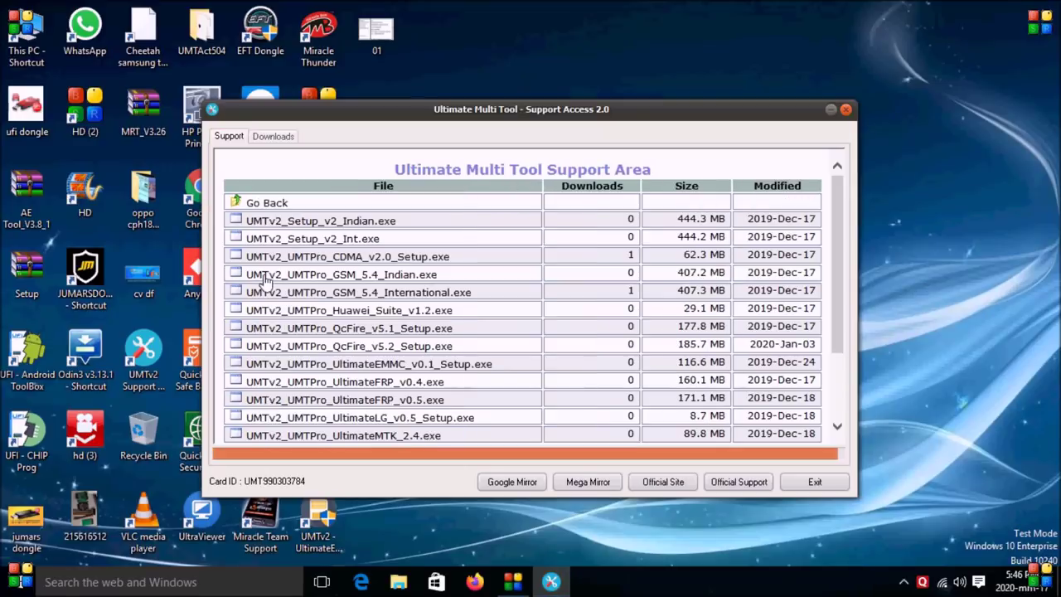
scroll(340, 369, "down", 3)
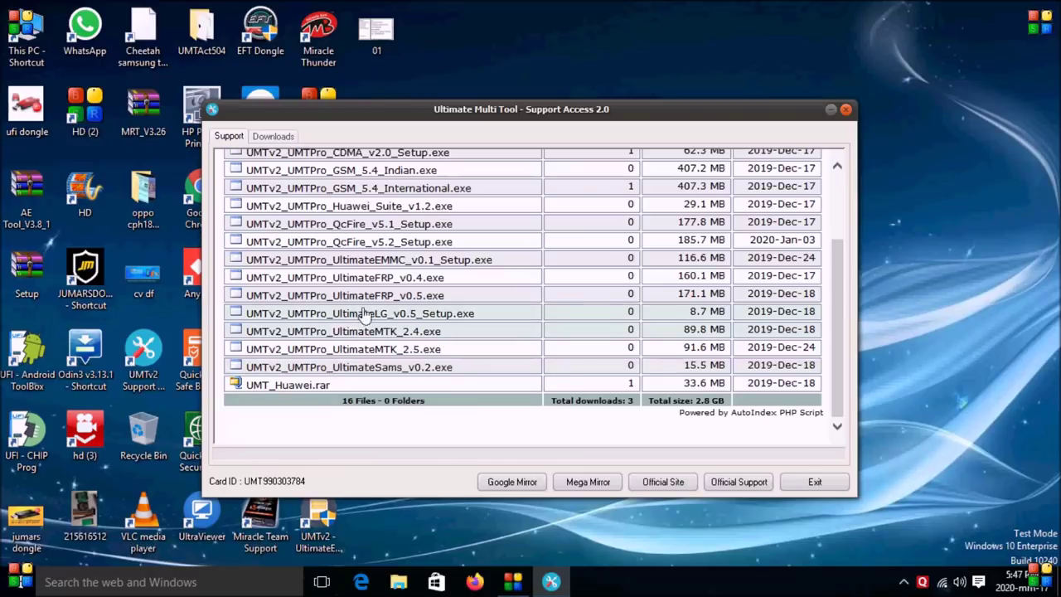
scroll(410, 325, "up", 4)
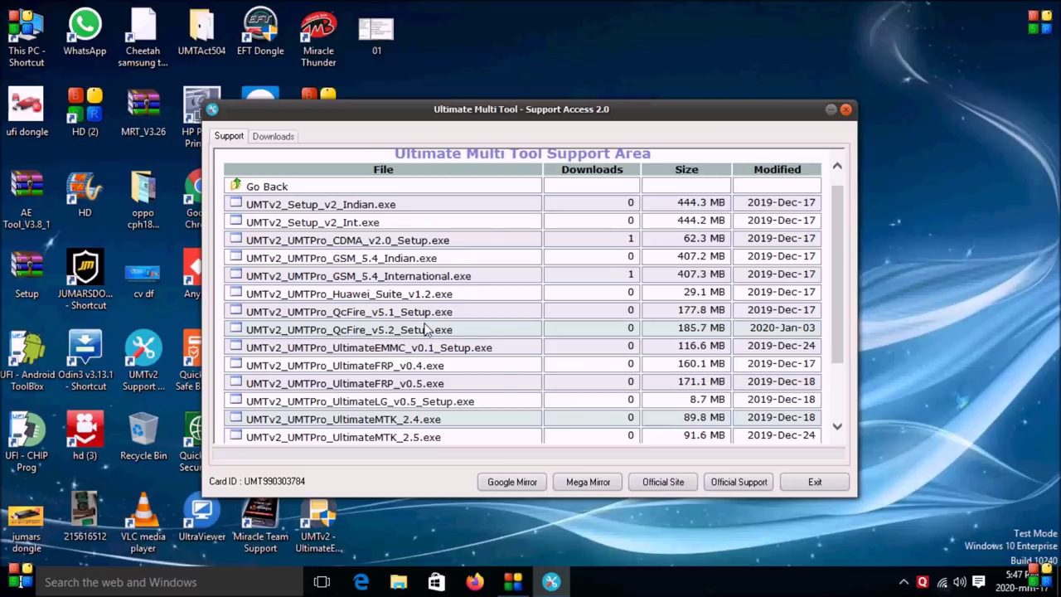
scroll(426, 329, "up", 1)
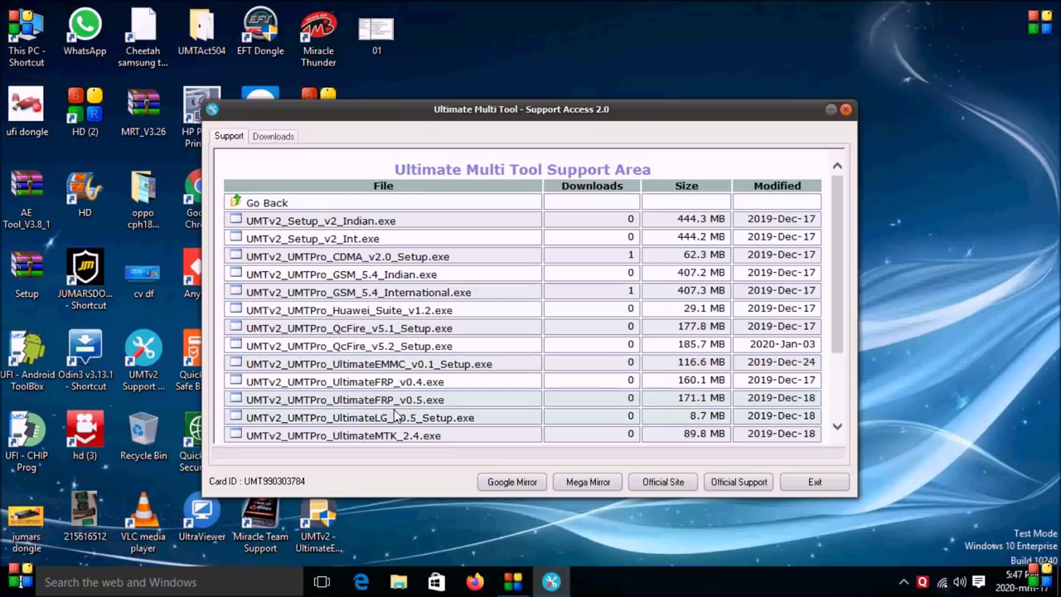
scroll(402, 409, "down", 3)
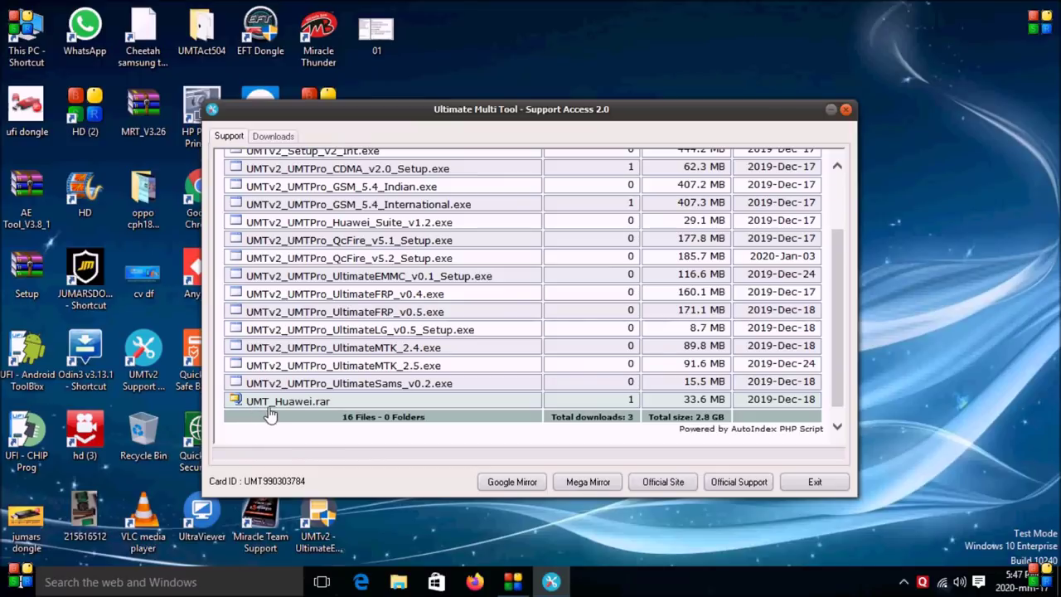
Open the UMT_FW_Updater archive from the PC's Downloads folder in WinRAR and close the evaluation reminder window.
double_click(33, 24)
left_click(649, 184)
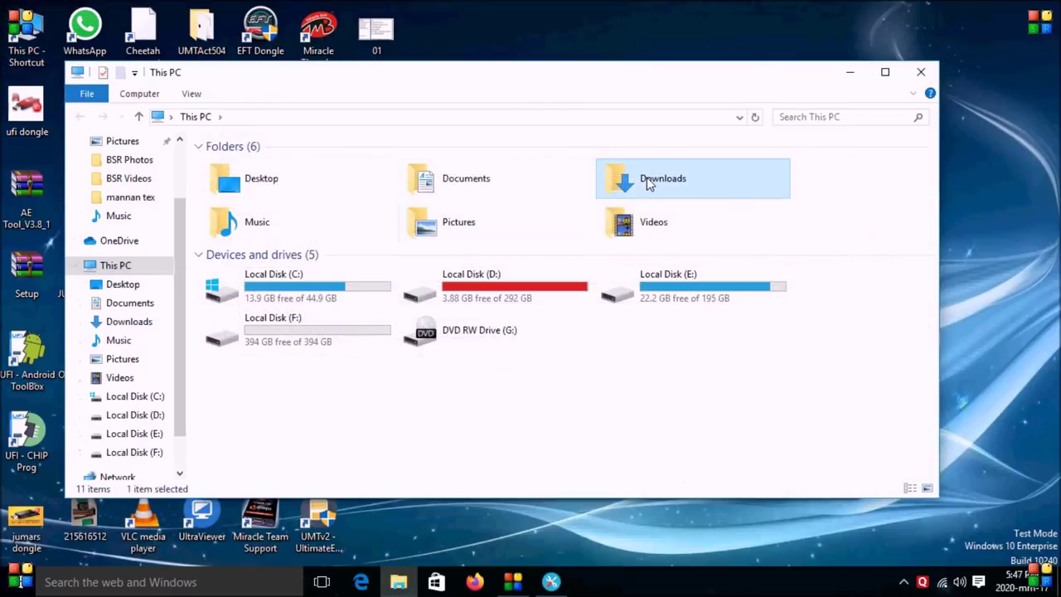
double_click(649, 184)
scroll(398, 365, "down", 3)
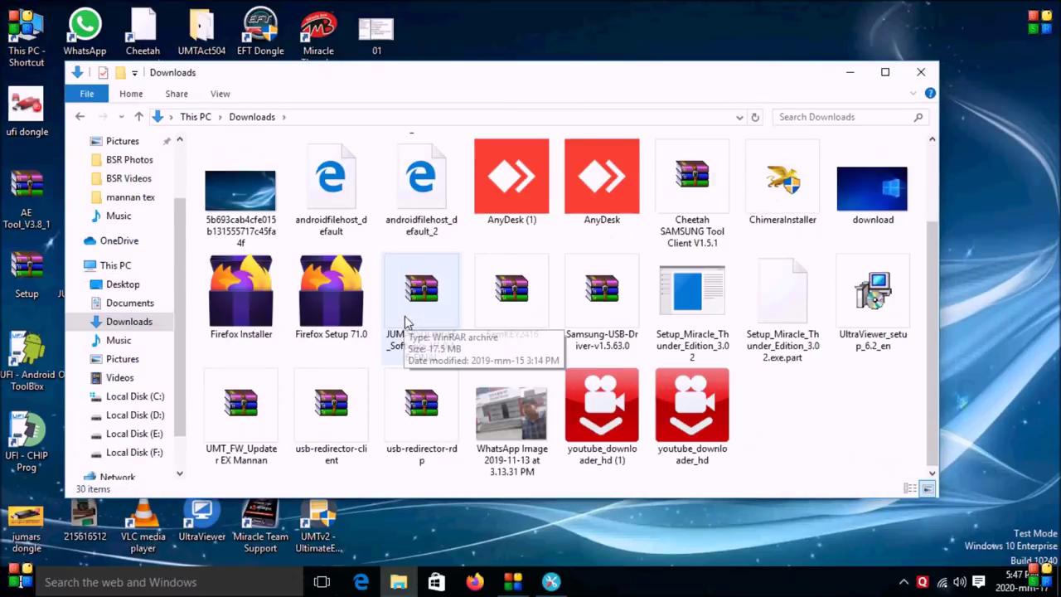
left_click(232, 430)
right_click(231, 430)
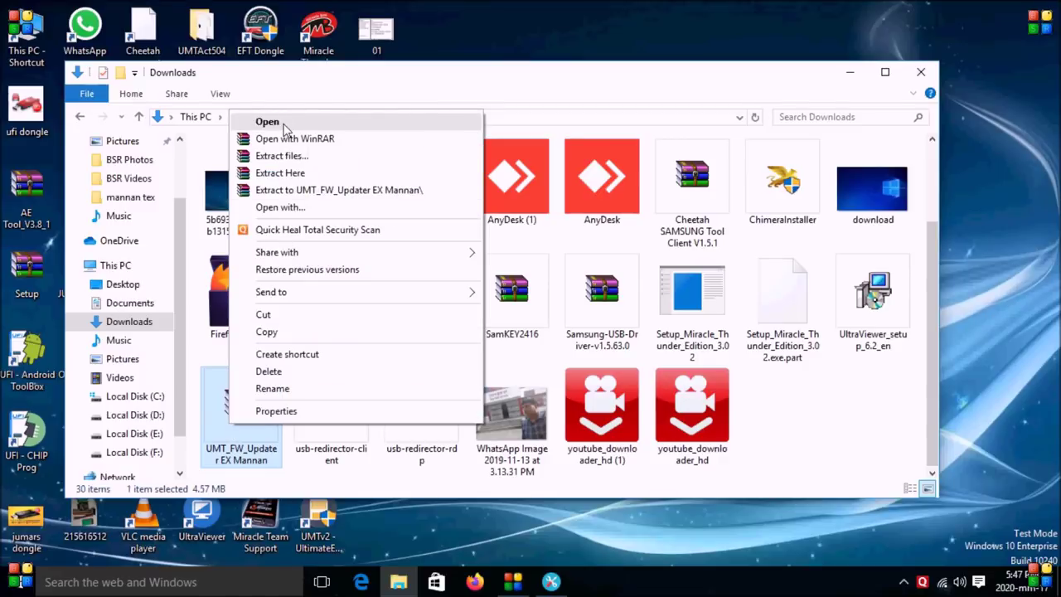
left_click(285, 125)
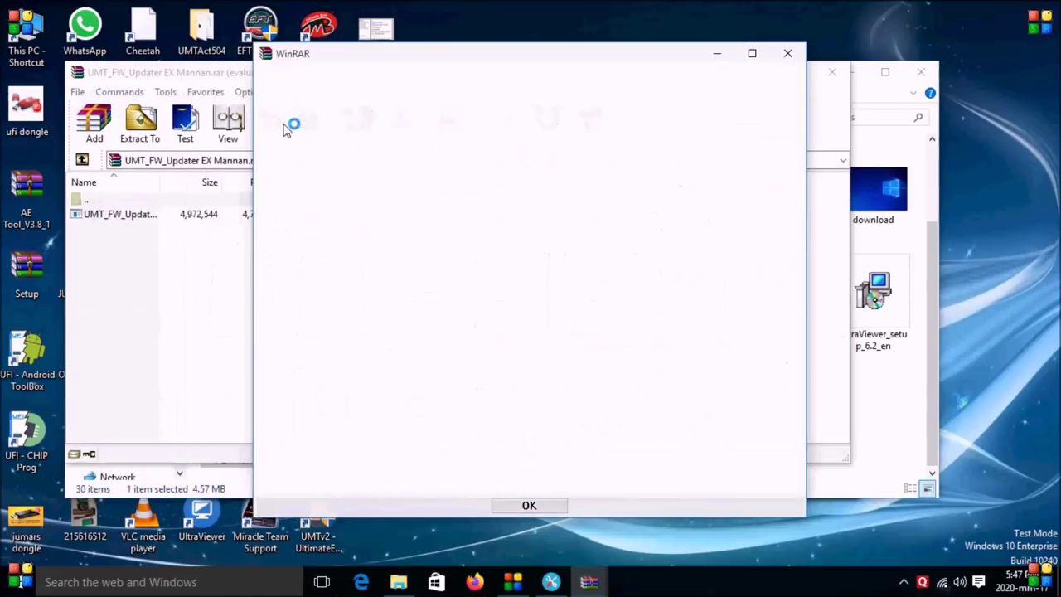
left_click(800, 53)
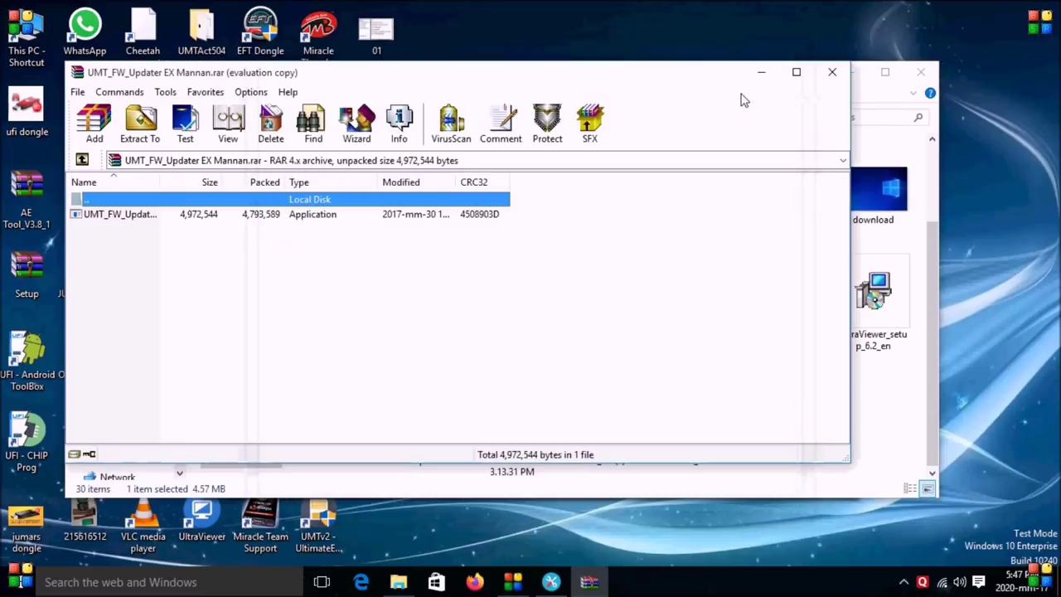
Run the UMT_FW_Updater application from the archive and start a firmware update of the connected UMT card.
double_click(133, 217)
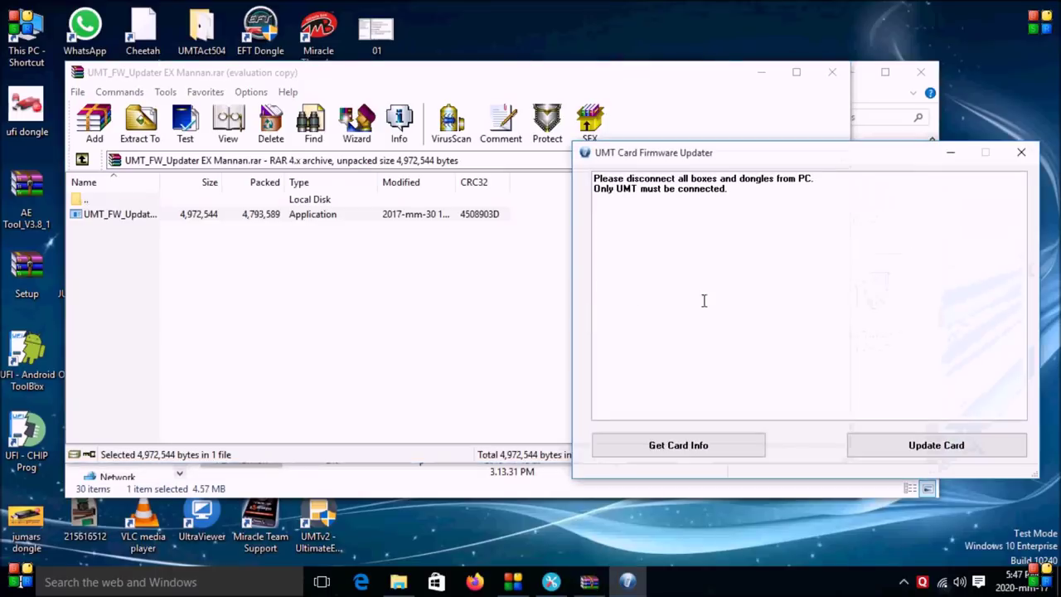
left_click(933, 447)
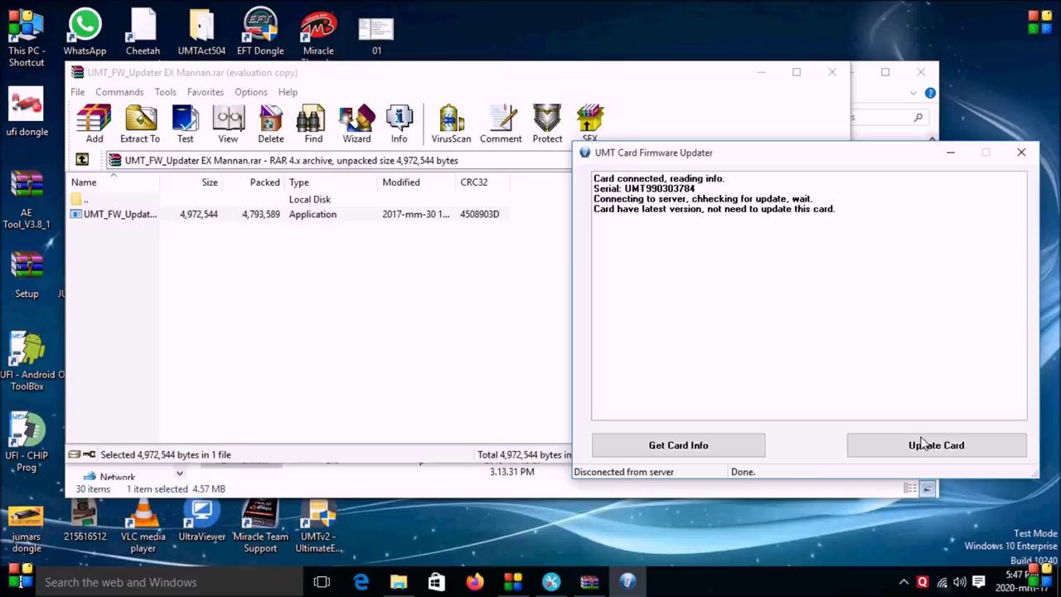
mouse_move(837, 211)
left_mouse_down()
mouse_move(705, 212)
mouse_move(824, 217)
left_mouse_up()
left_click(852, 309)
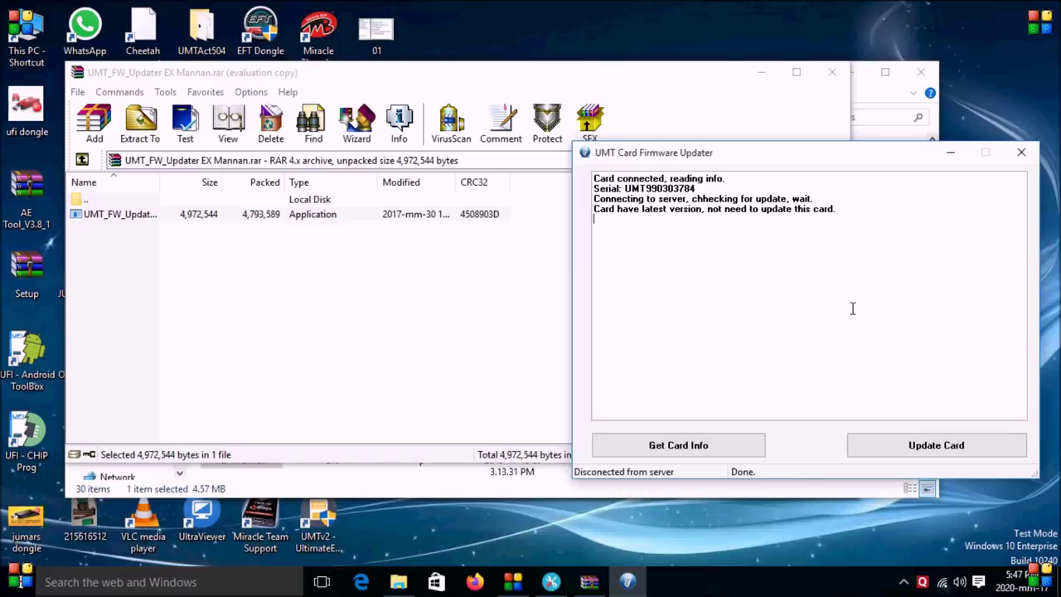
Close the firmware updater, archive, Downloads folder and Support Access windows, and allow UMT Card Manager internet access in the Quick Heal firewall warning.
left_click(1020, 156)
left_click(832, 72)
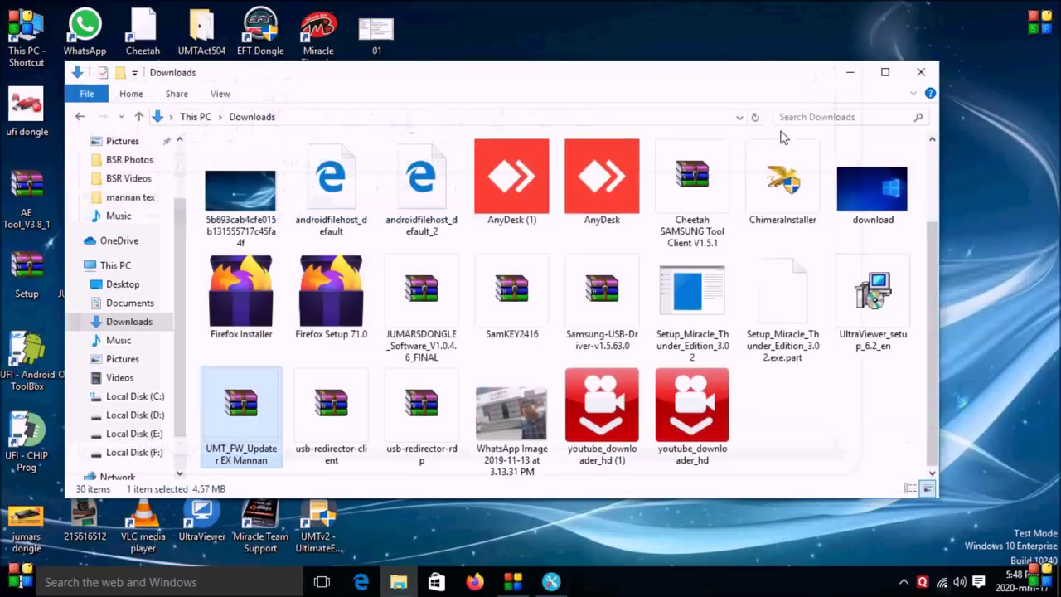
left_click(920, 73)
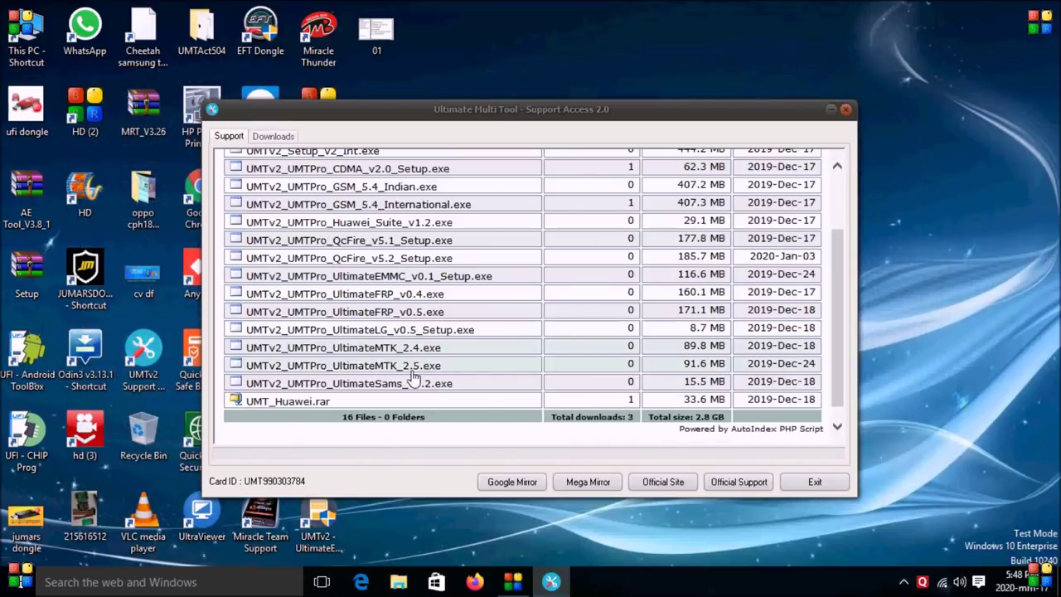
left_click(845, 109)
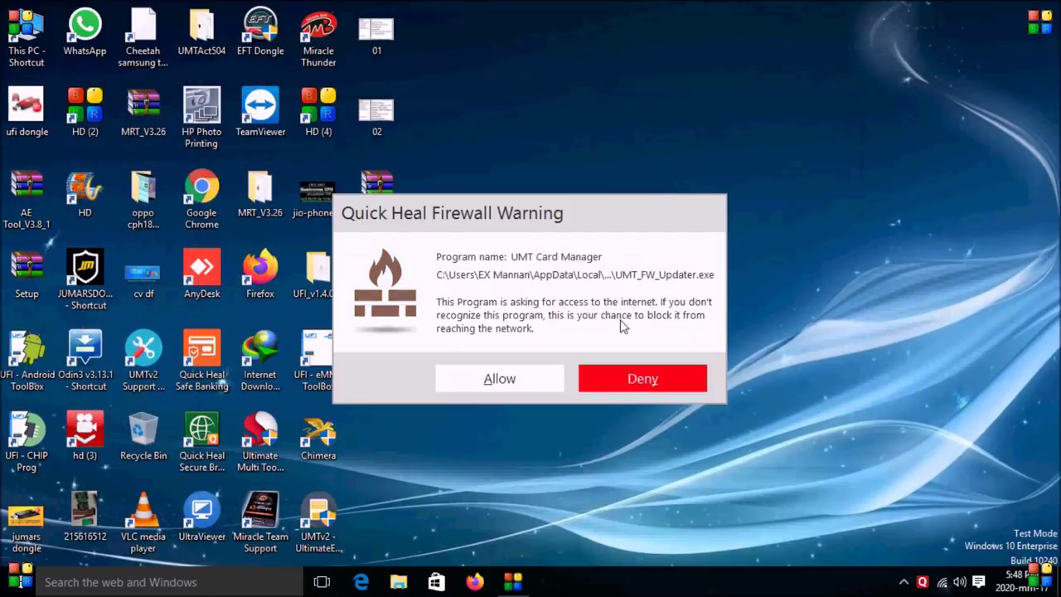
left_click(480, 382)
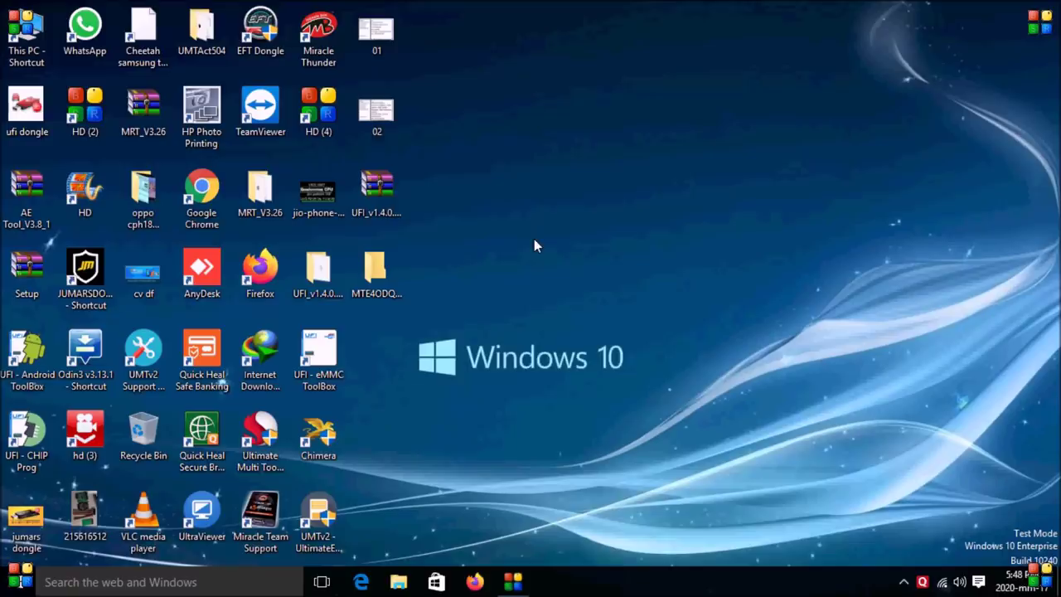